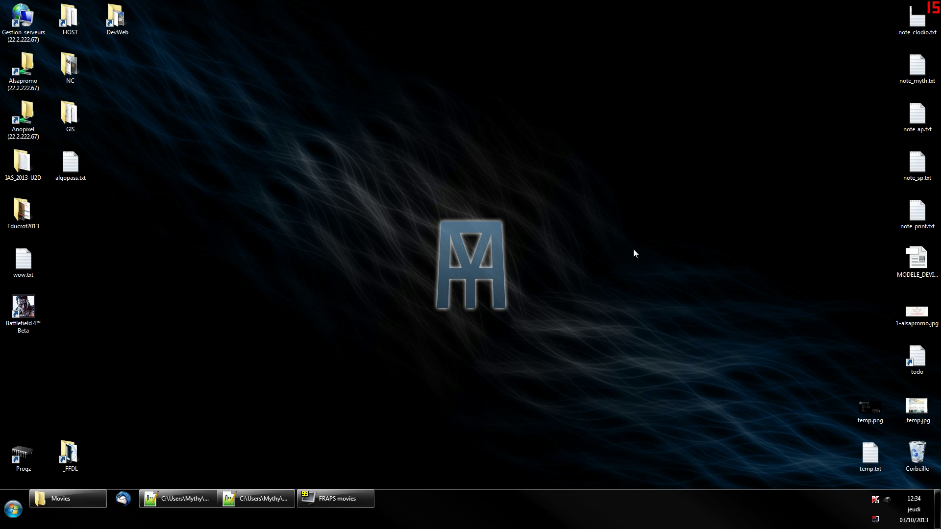
Bring the algopass.txt window in Notepad++ to the front from the taskbar.
left_click(250, 496)
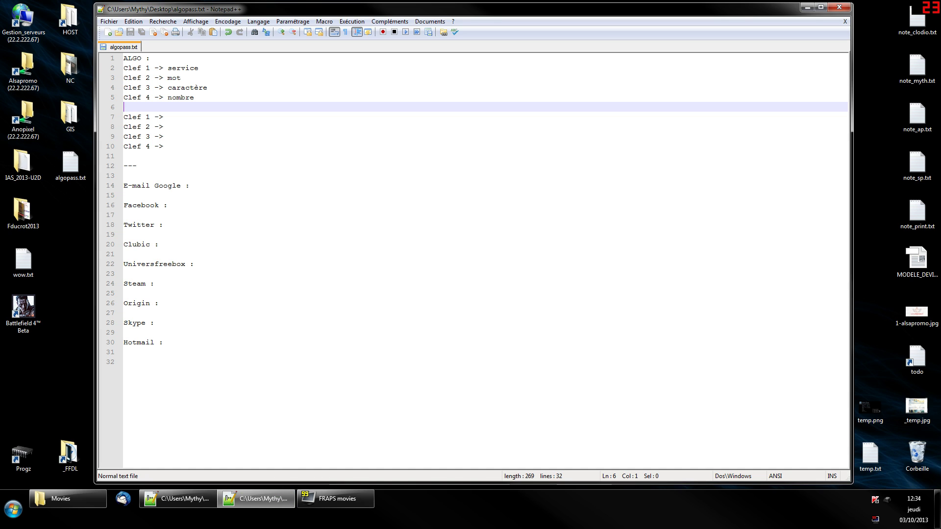
left_click(149, 58)
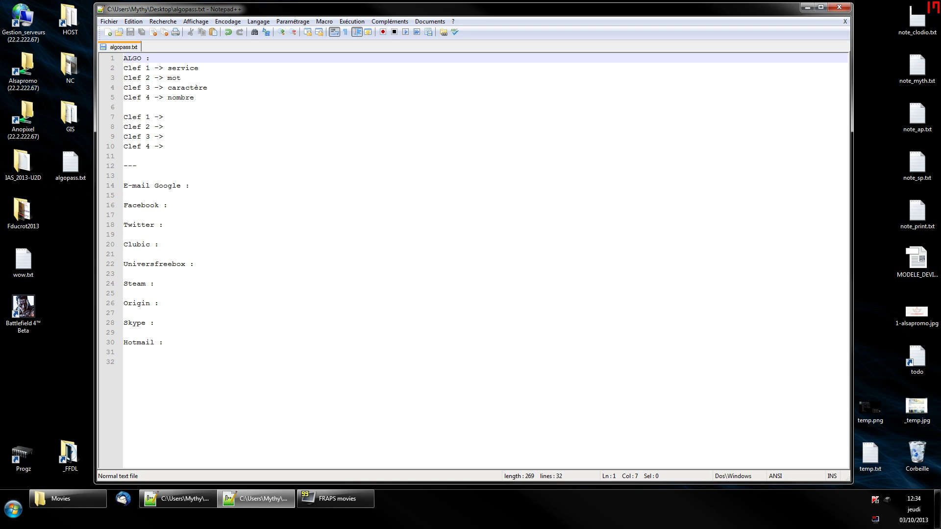
double_click(190, 69)
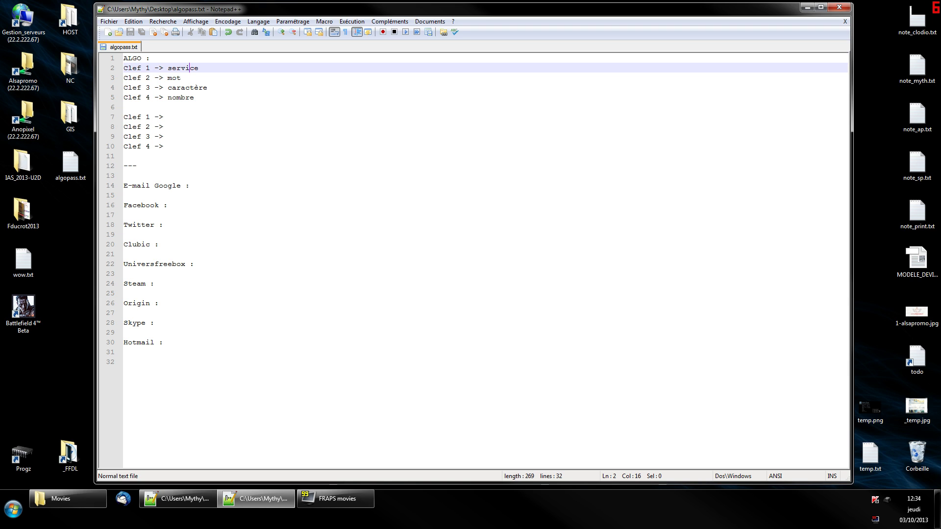
key("End")
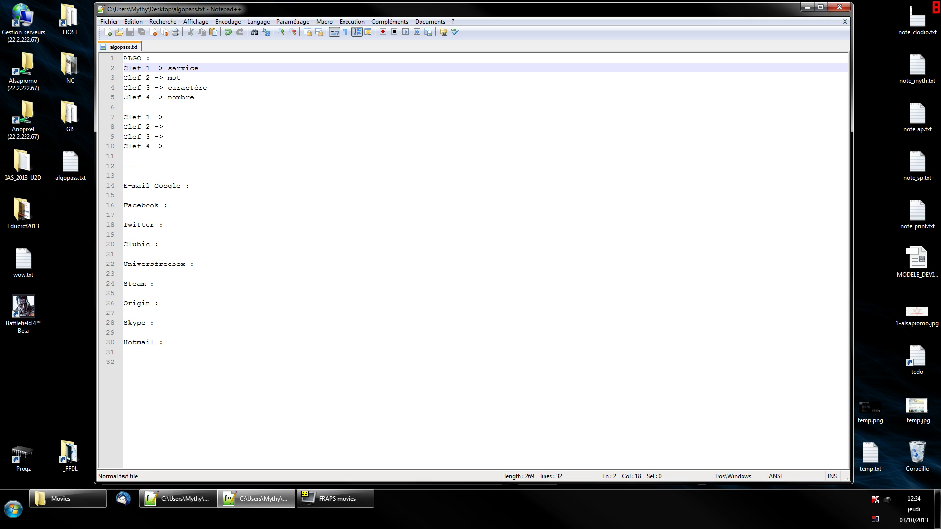
key("Down")
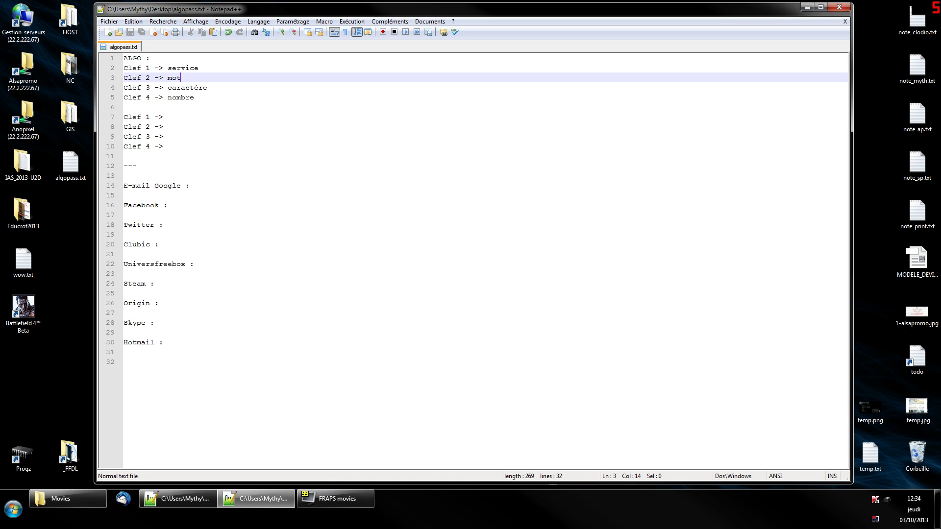
key("Down")
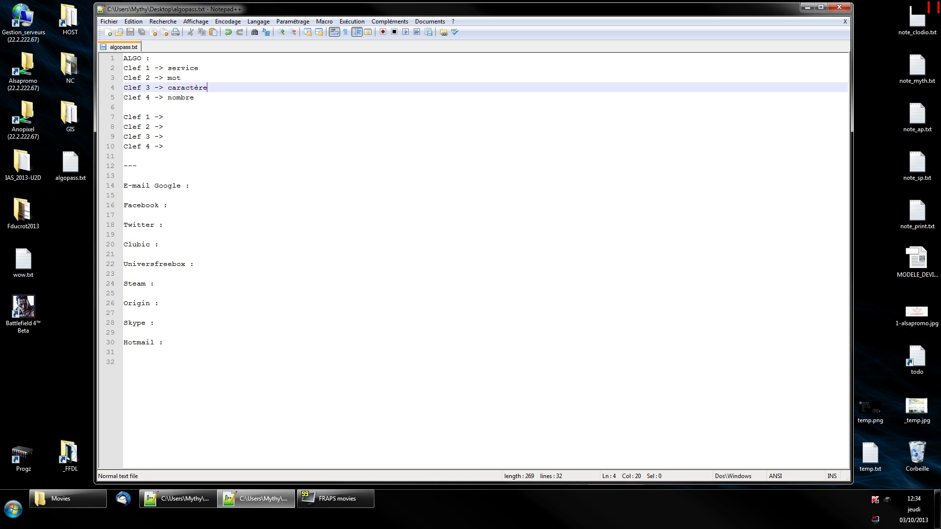
key("Down")
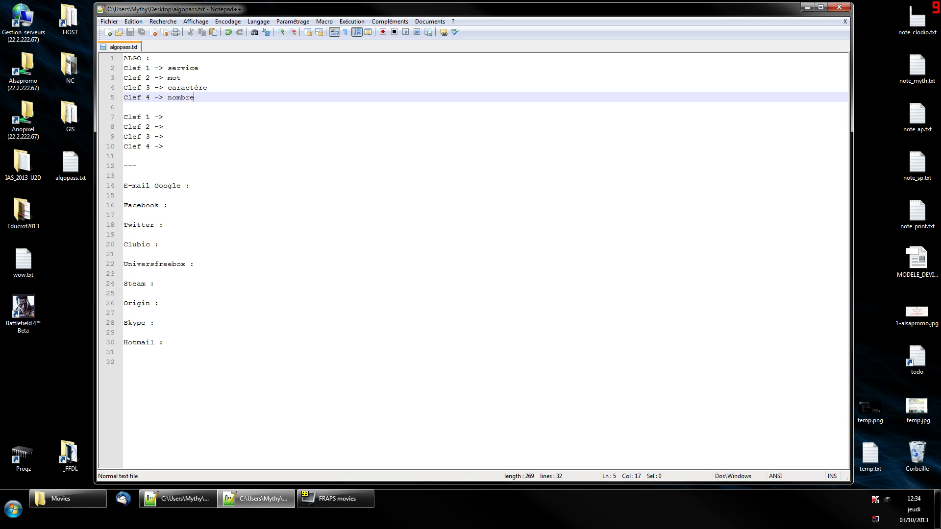
key("Down")
key("Down")
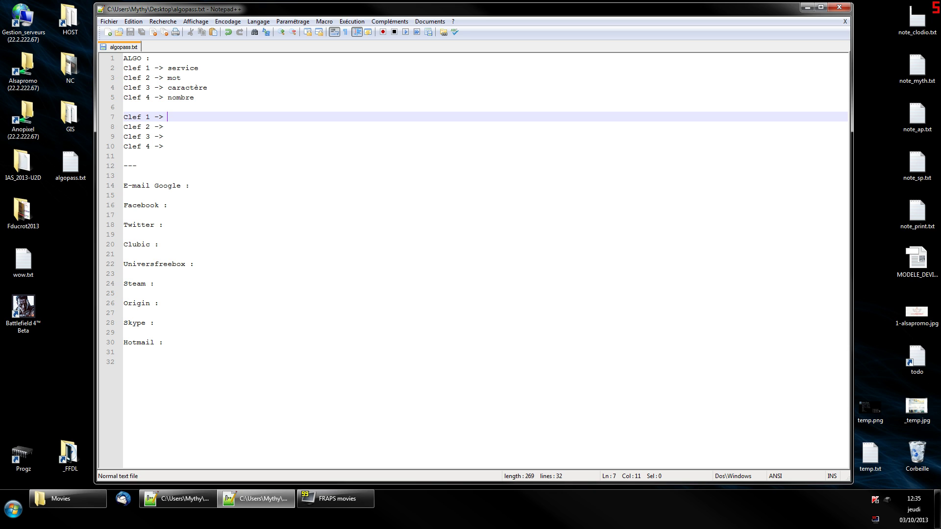
Write Clef 1 as '2 premiers caractères et les 2 derniers'.
type("2 pe")
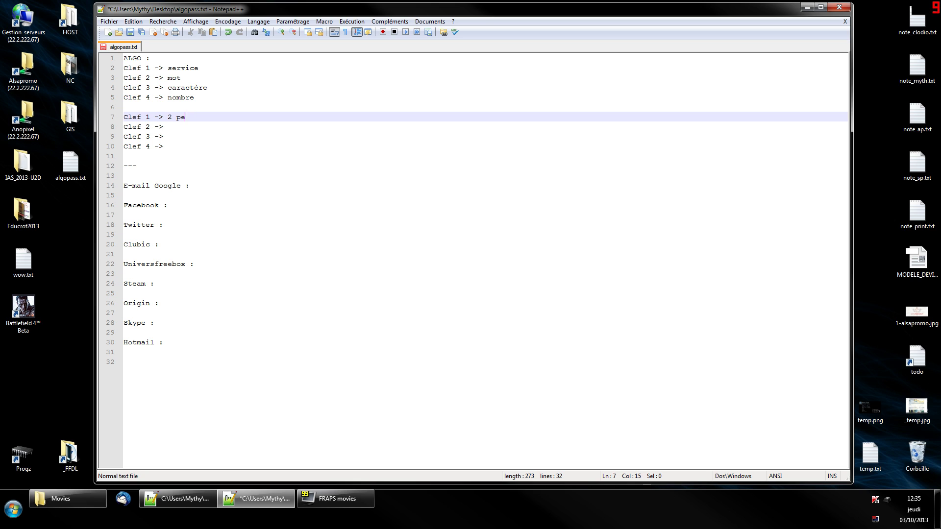
type("rmier caractères")
key("Left")
type("s et les 2 derniers")
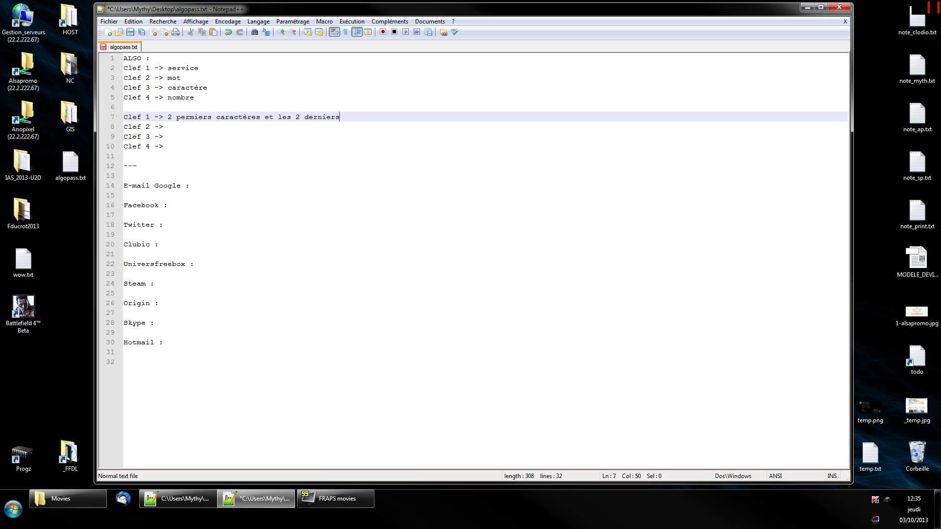
Fill Clef 2, 3 and 4 with pierre, - and 9435, then add blank lines.
left_click(167, 126)
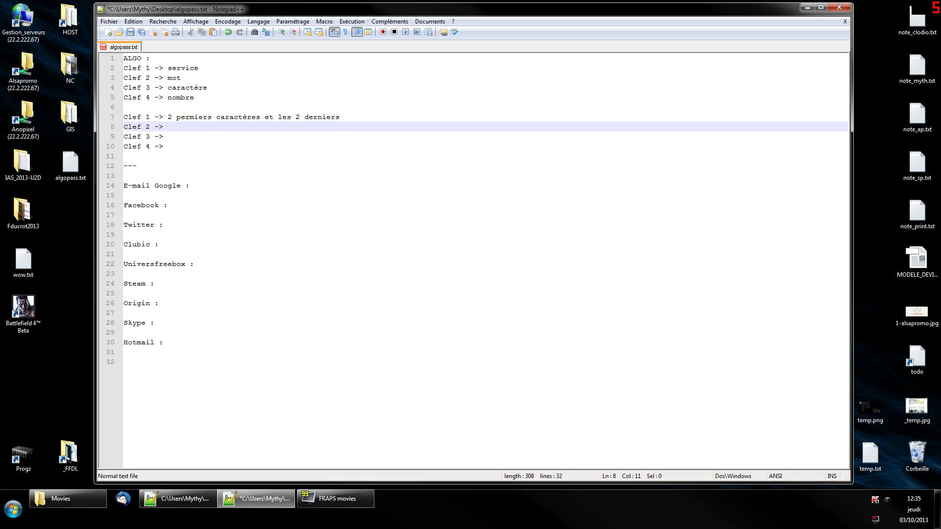
left_click(168, 136)
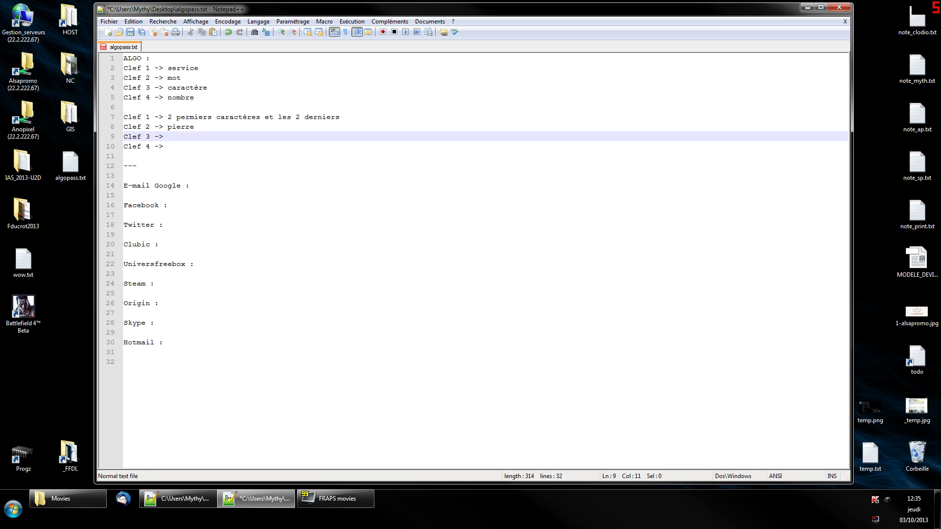
type("-")
left_click(168, 146)
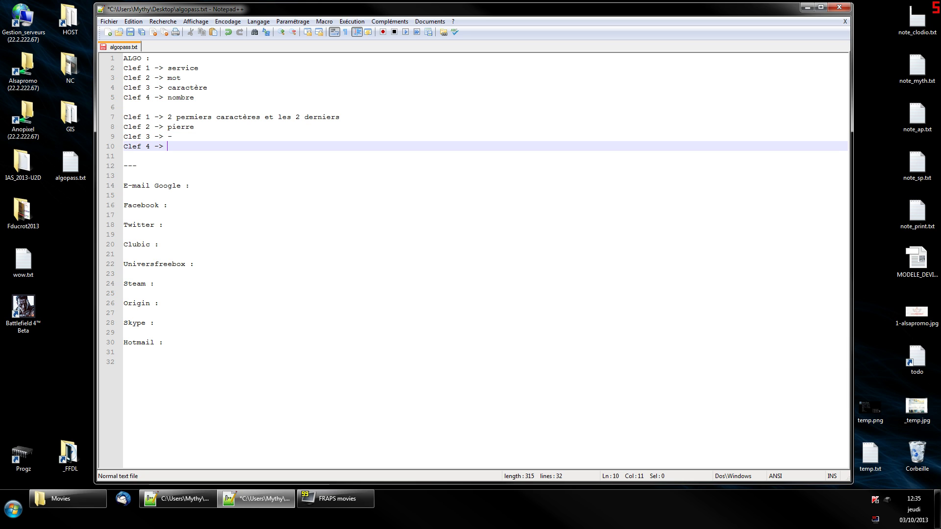
key("Return")
key("Return")
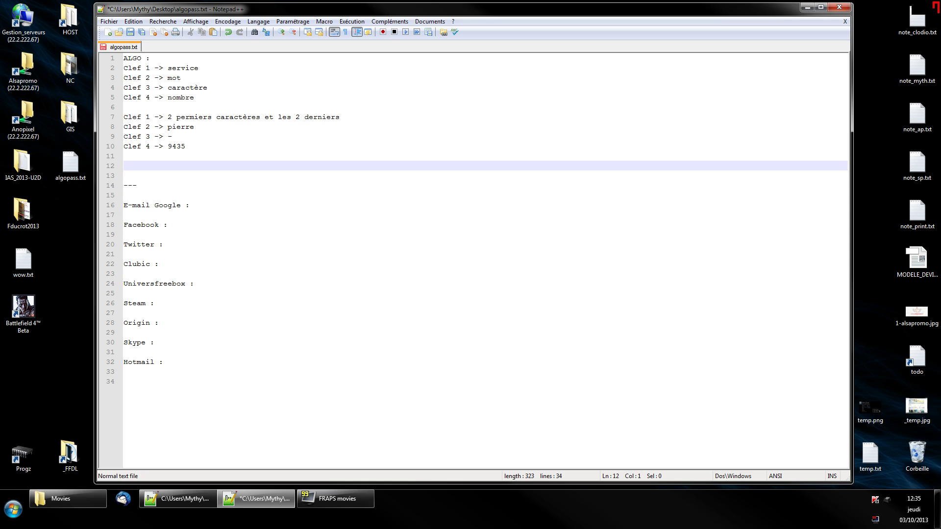
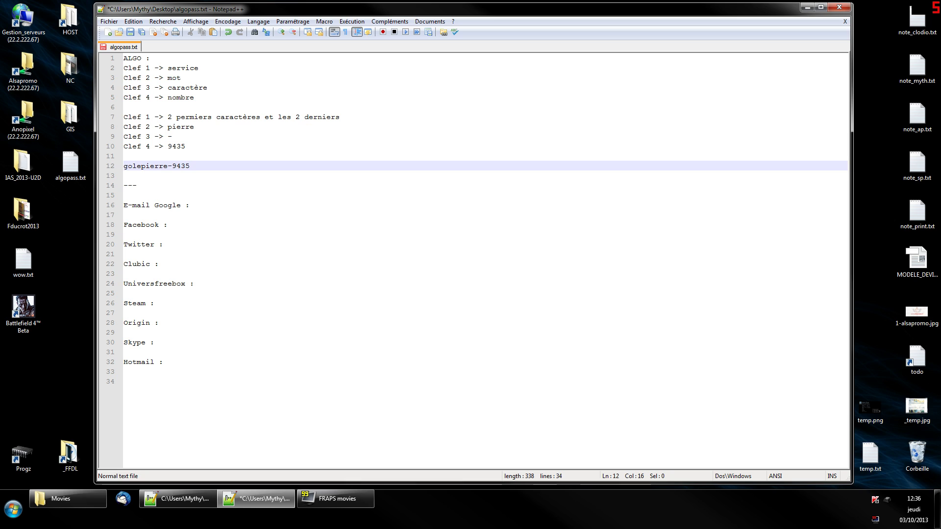
key("shift+Home")
key("BackSpace")
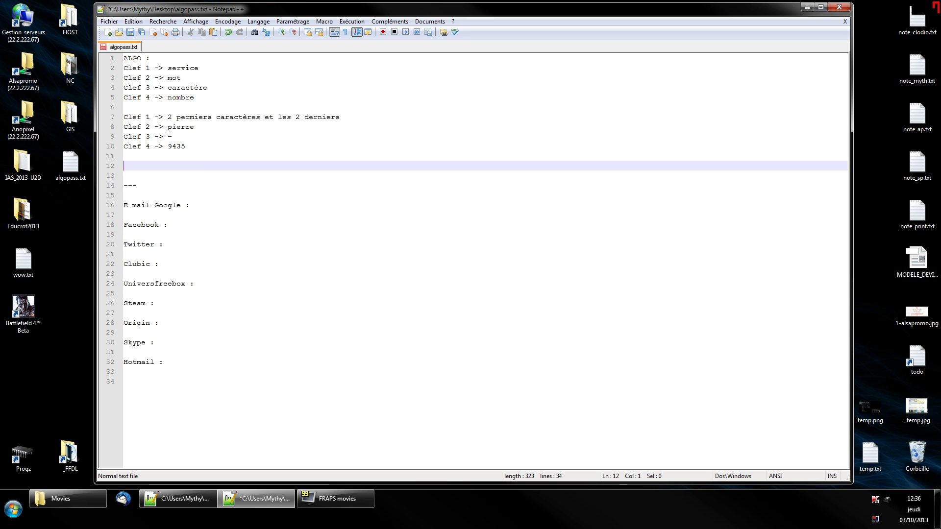
Shorten the Clef 4 value from 9435 to 943.
key("Up")
key("Up")
key("Up")
key("Up")
key("Up")
key("End")
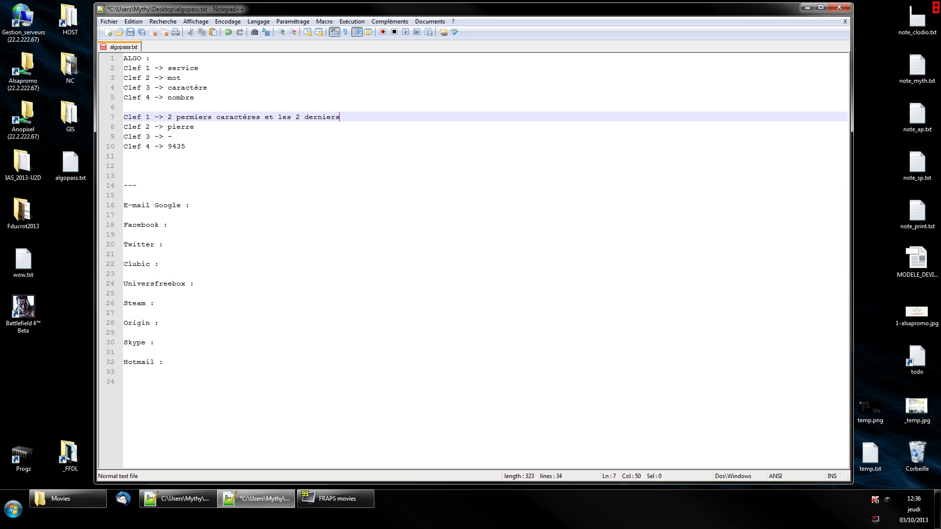
key("Down")
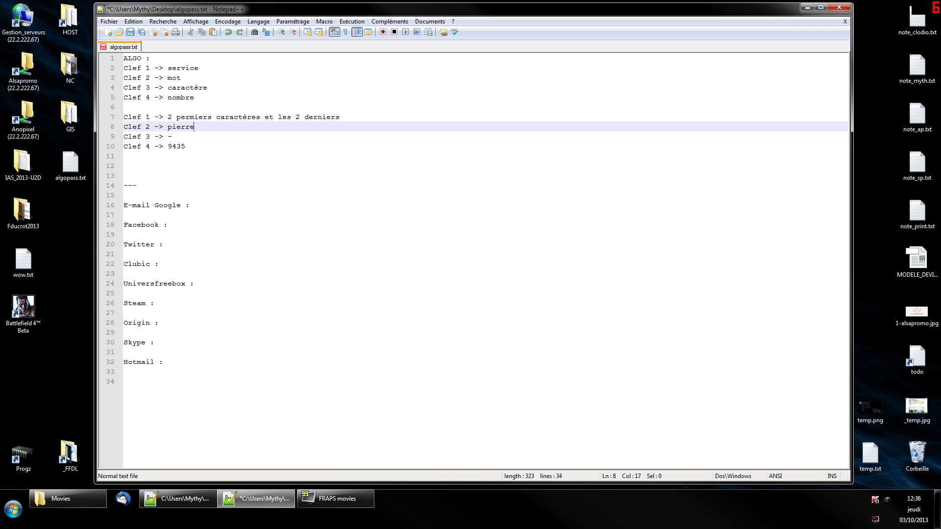
key("Down")
key("Down")
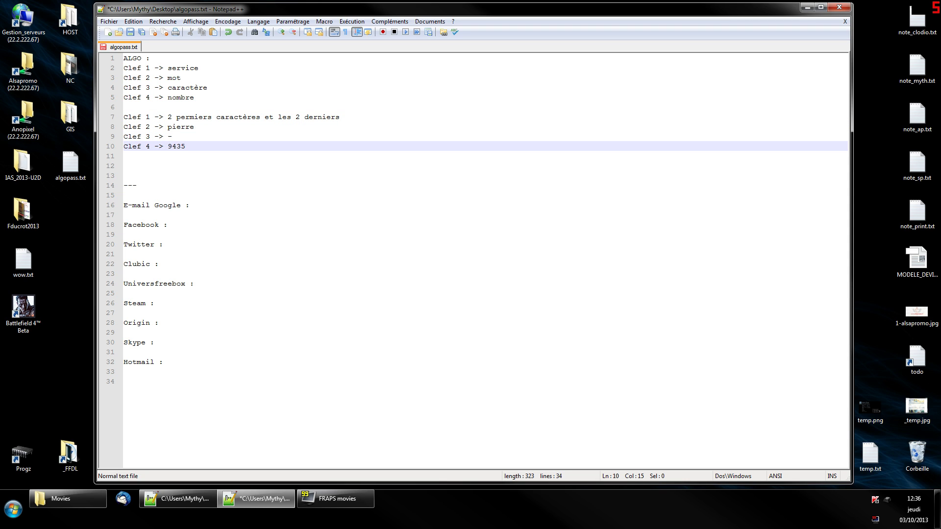
key("BackSpace")
key("Up")
key("Up")
key("Up")
key("Up")
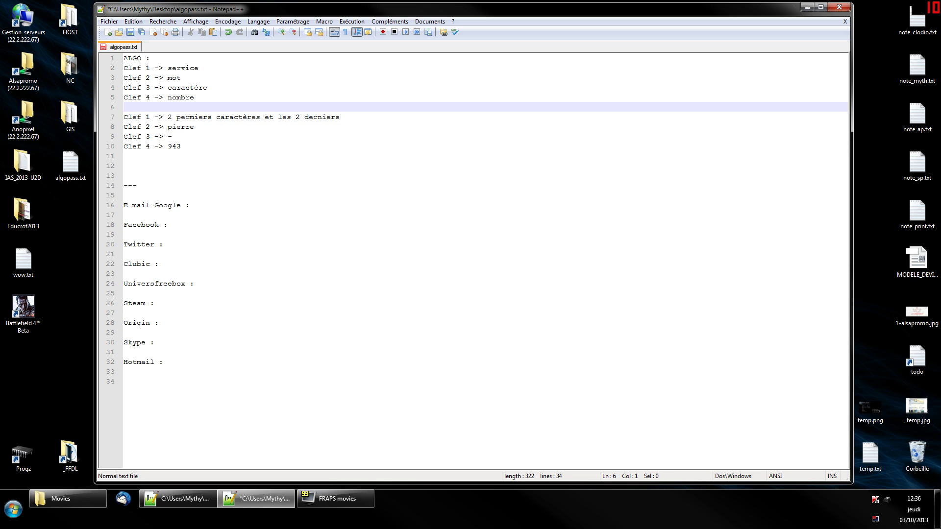
Insert a 'voyelle majuscule' rule line above the keys.
key("Return")
type("v")
type("lle")
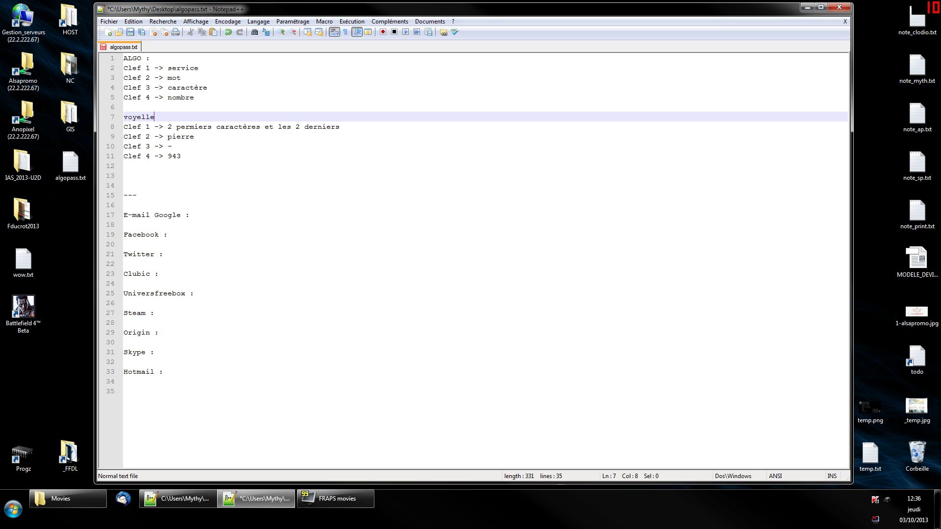
type(" majuscule")
key("Down")
key("Down")
key("Down")
key("Down")
key("Down")
key("Down")
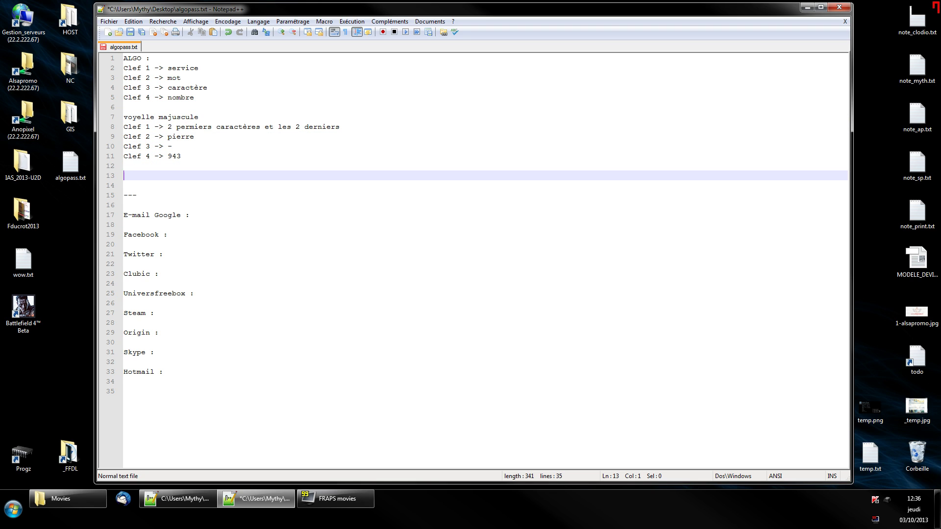
left_click(199, 116)
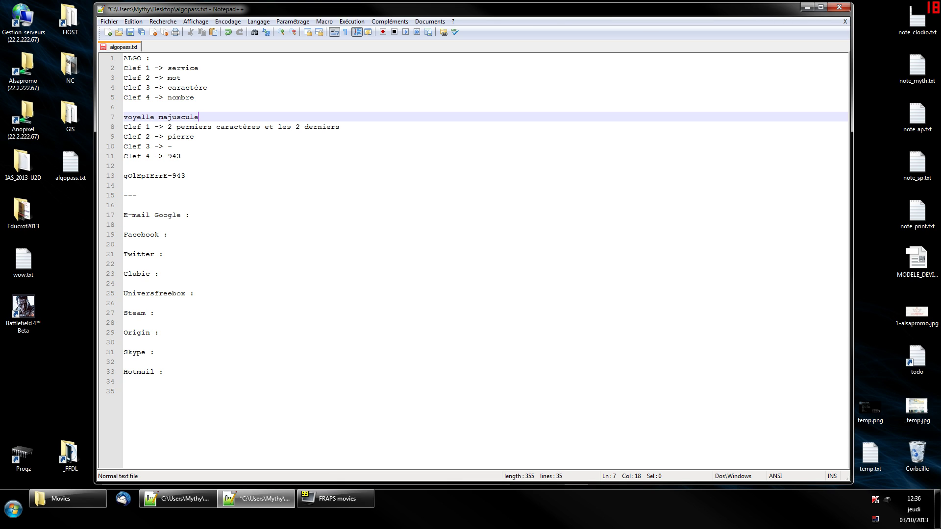
left_click(194, 136)
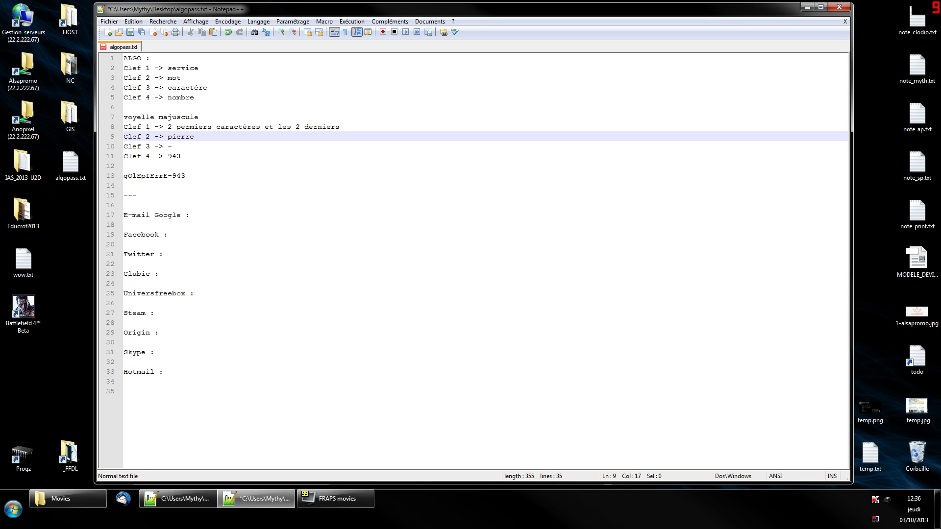
key("Down")
key("Down")
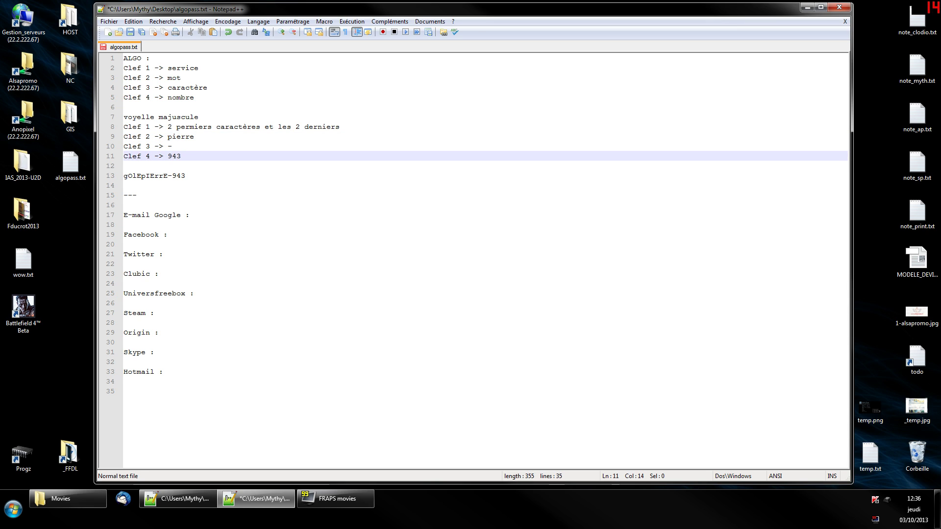
key("Down")
key("Down")
key("Down")
key("Down")
key("Down")
key("Down")
key("Down")
key("Down")
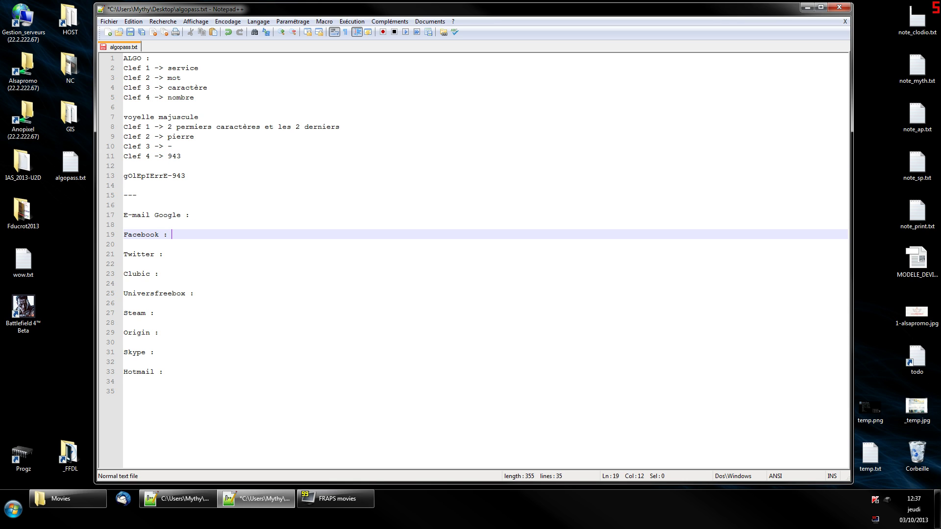
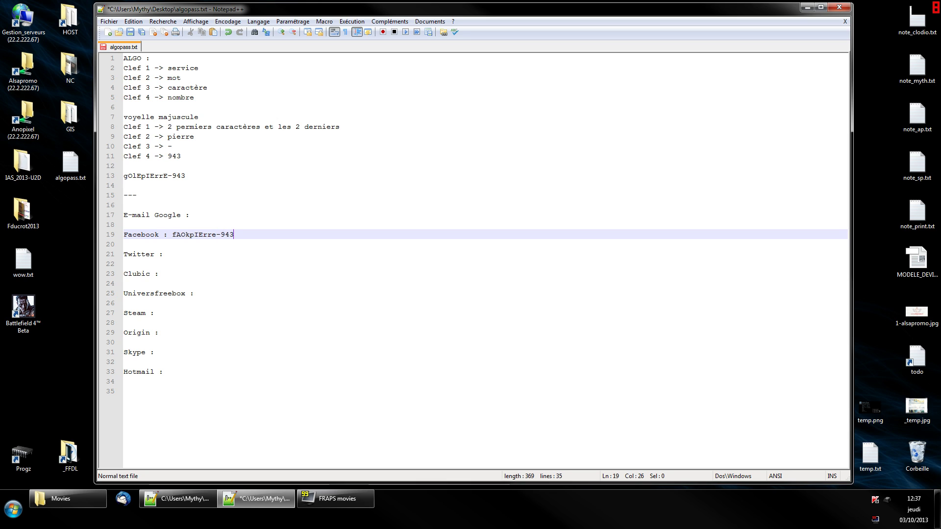
key("Down")
key("Down")
key("Down")
key("Down")
key("Down")
key("Down")
key("Down")
key("Down")
key("Down")
key("Down")
key("Down")
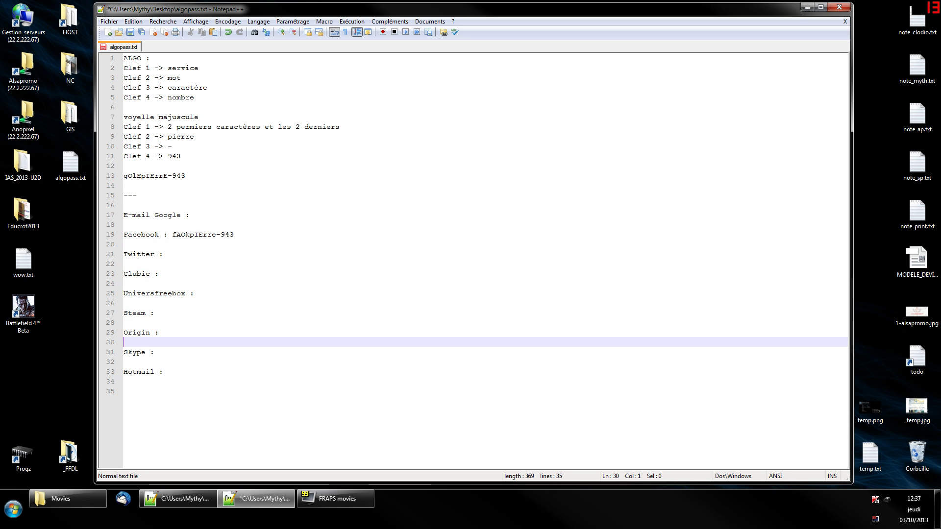
key("Down")
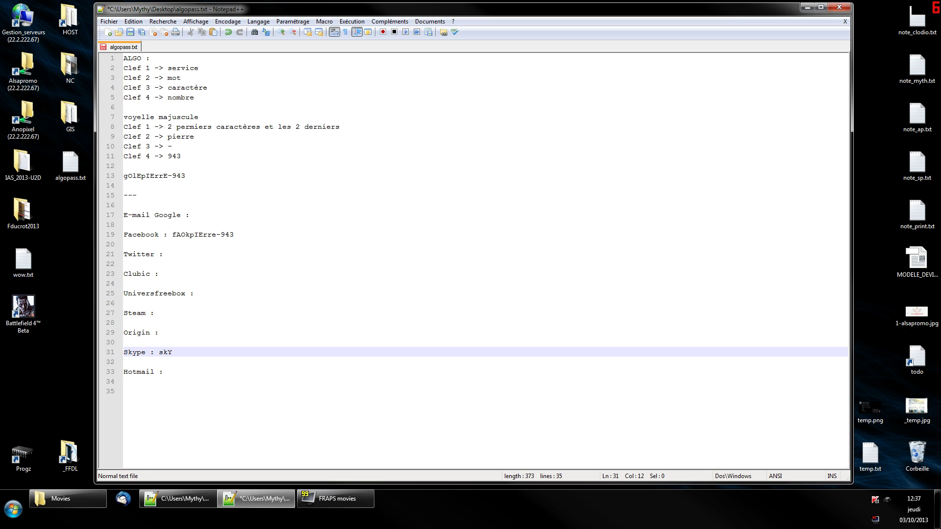
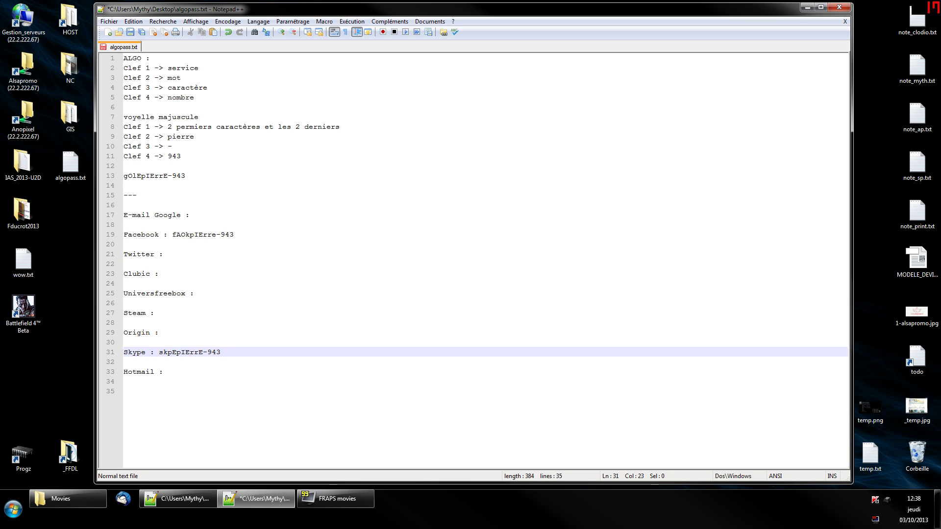
Delete the Facebook and Skype passwords.
left_click(176, 234)
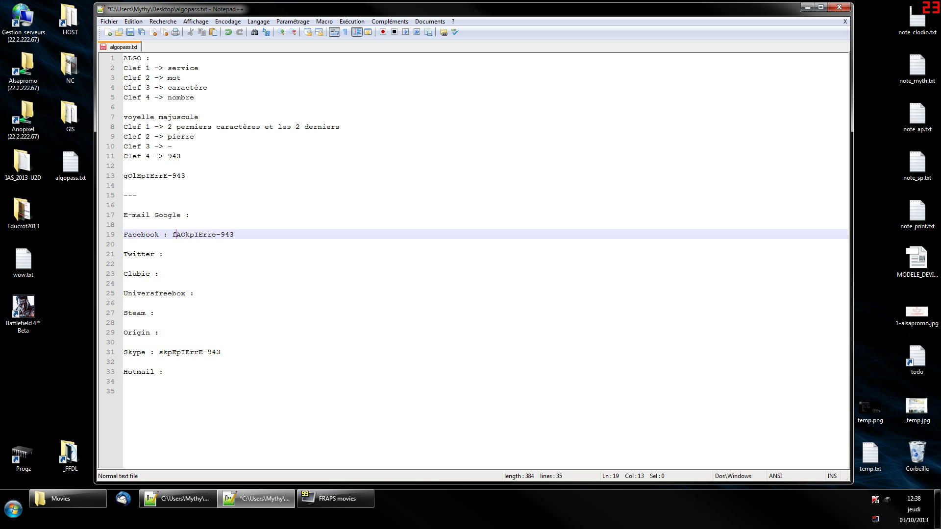
key("shift+End")
key("Delete")
left_click(159, 352)
key("shift+End")
key("Delete")
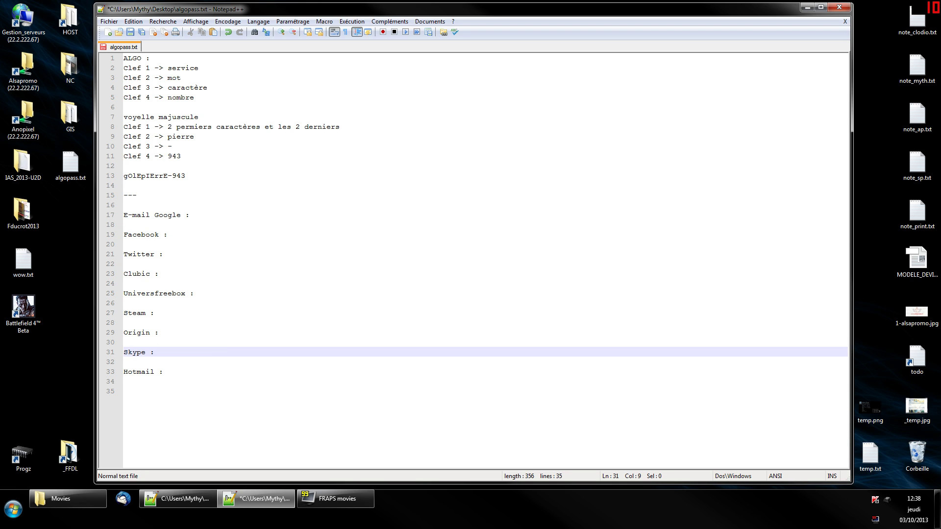
Replace the 'voyelle majuscule' rule with '2 premiers caract texte en MAJ'.
left_click(168, 127)
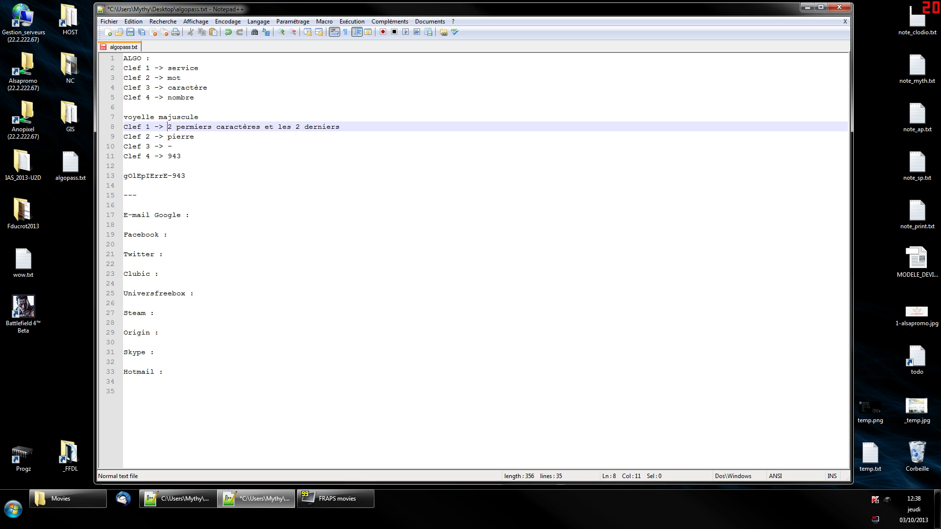
key("shift+End")
key("Home")
key("Up")
key("shift+End")
key("Delete")
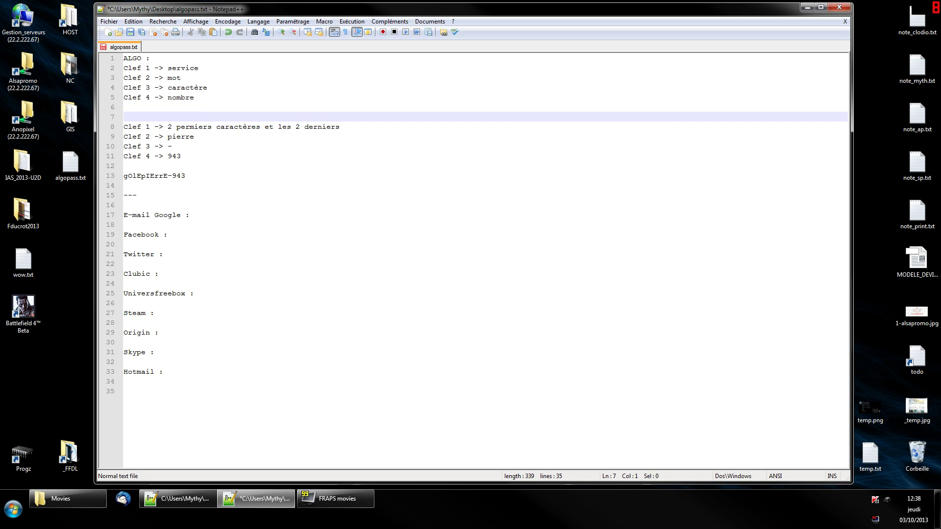
type("2 premiers caract")
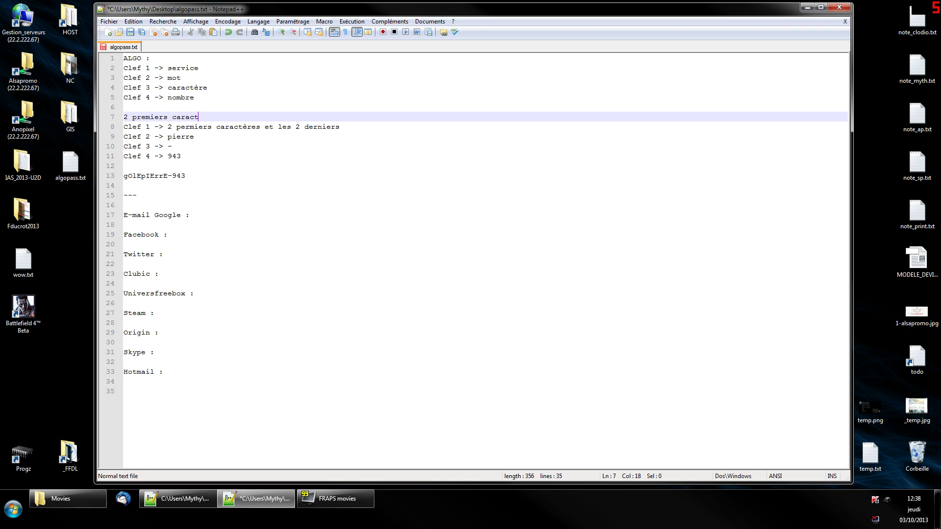
type(" texte en MAJ")
Reword Clef 1 to use the first character and the last 3.
left_click(216, 126)
key("shift+Right")
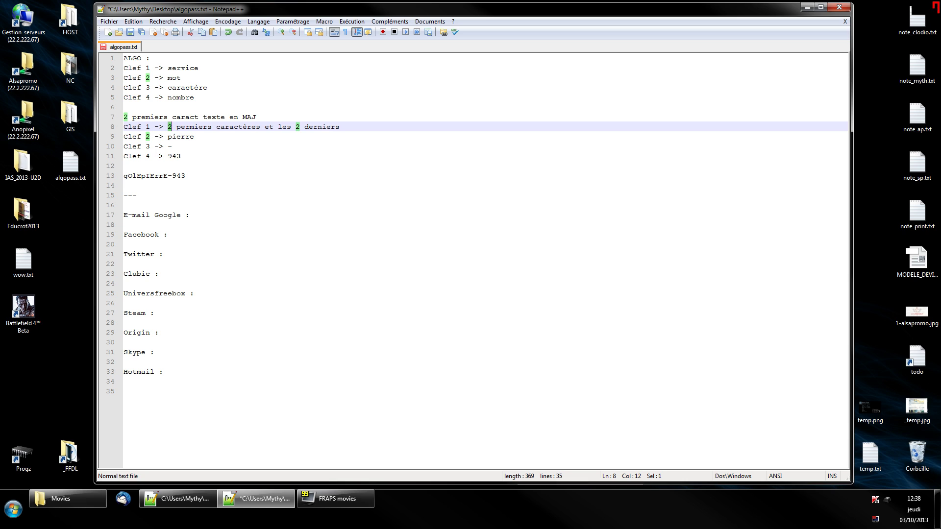
type("1")
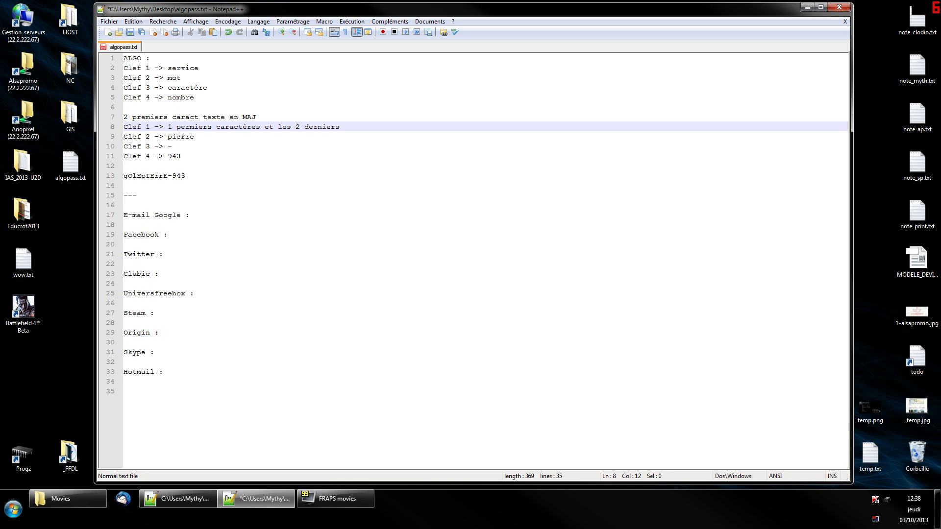
key("BackSpace")
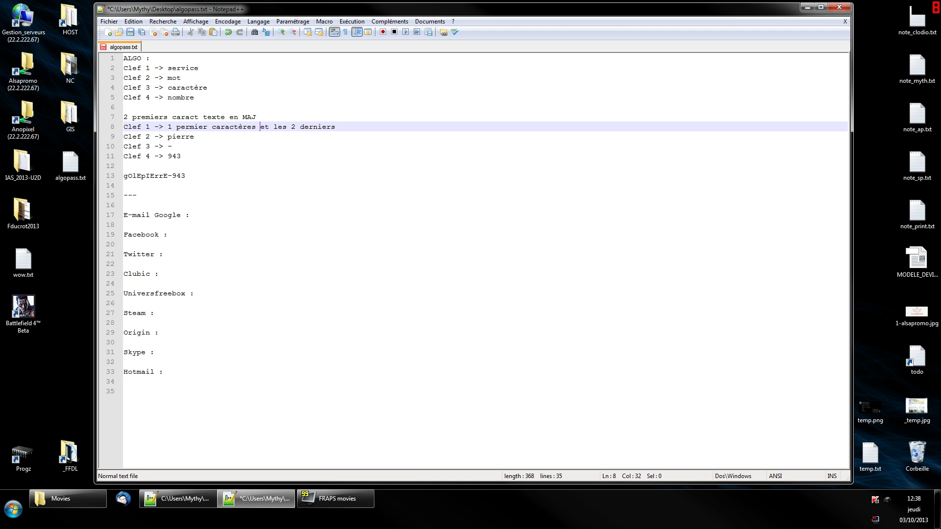
key("Delete")
double_click(289, 126)
type("3")
Change the keys to martin for Clef 2, 789 for Clef 4 and + for Clef 3.
key("Down")
key("ctrl+shift+Left")
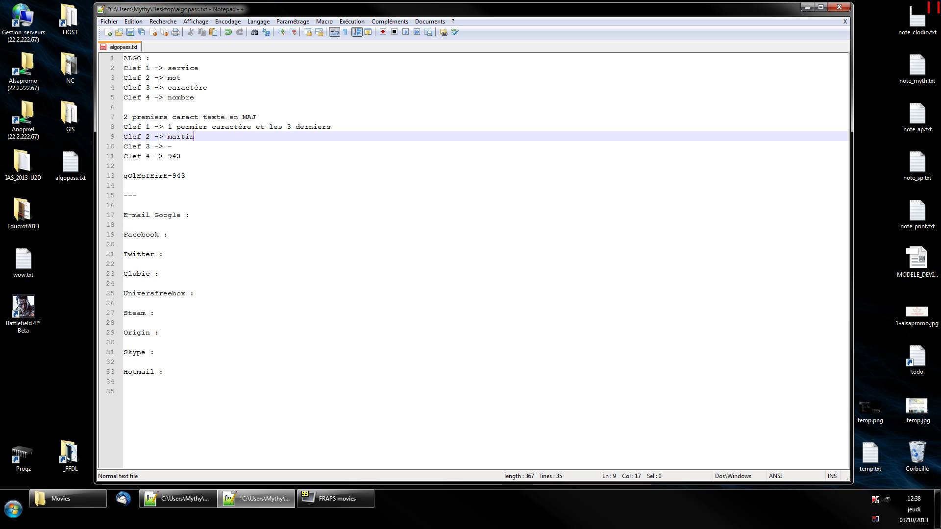
key("Down")
key("Down")
key("ctrl+shift+Left")
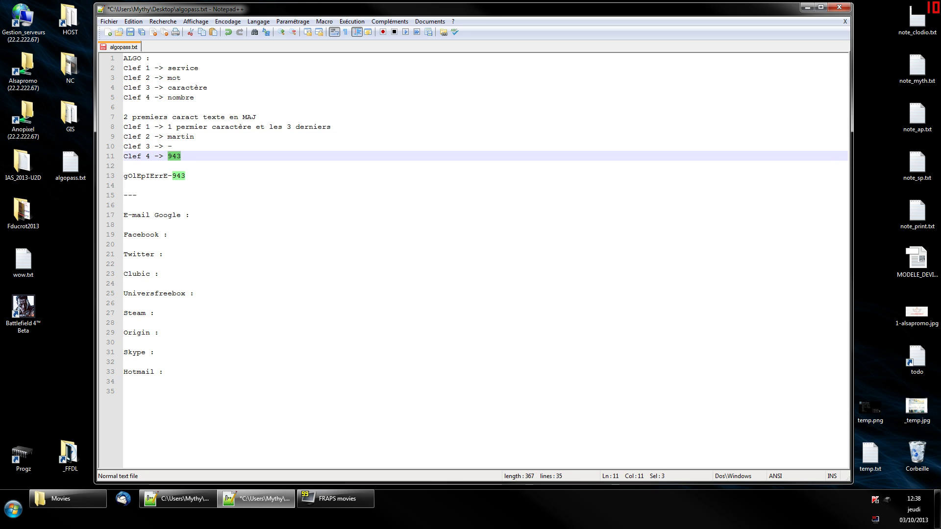
key("Up")
key("ctrl+shift+Left")
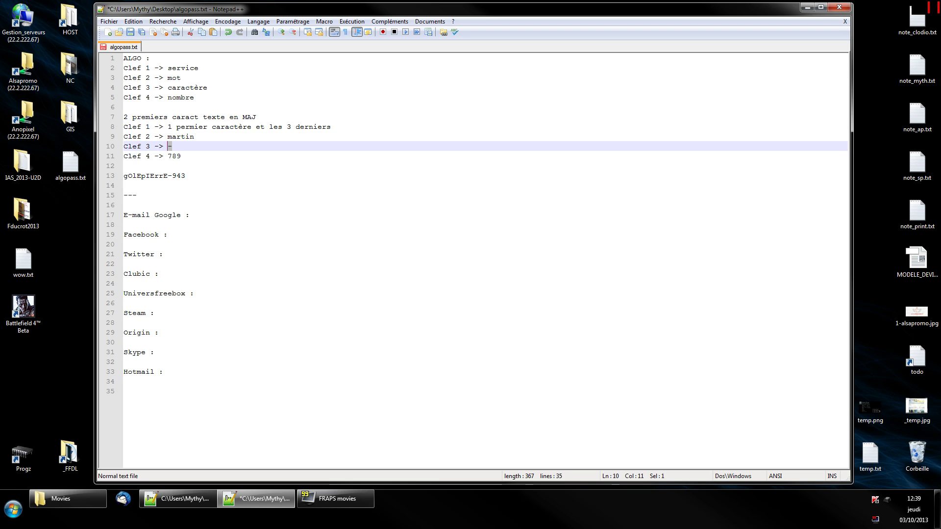
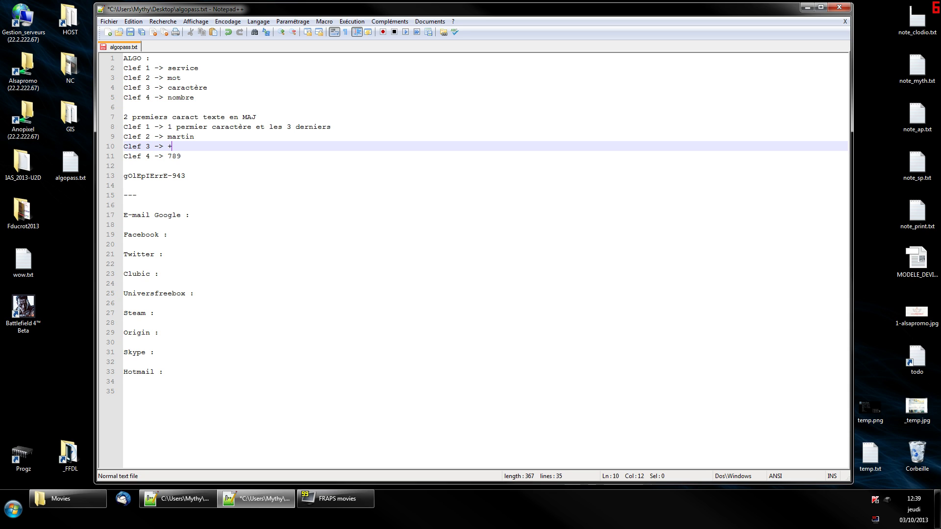
Delete the old example password below the keys.
key("Down")
key("Down")
key("Down")
key("shift+Home")
key("BackSpace")
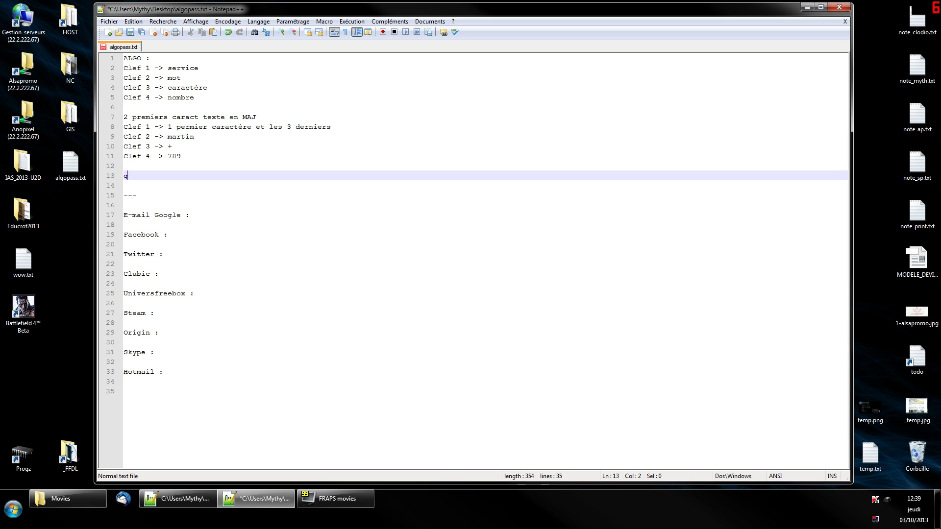
left_click(124, 176)
key("Delete")
key("Delete")
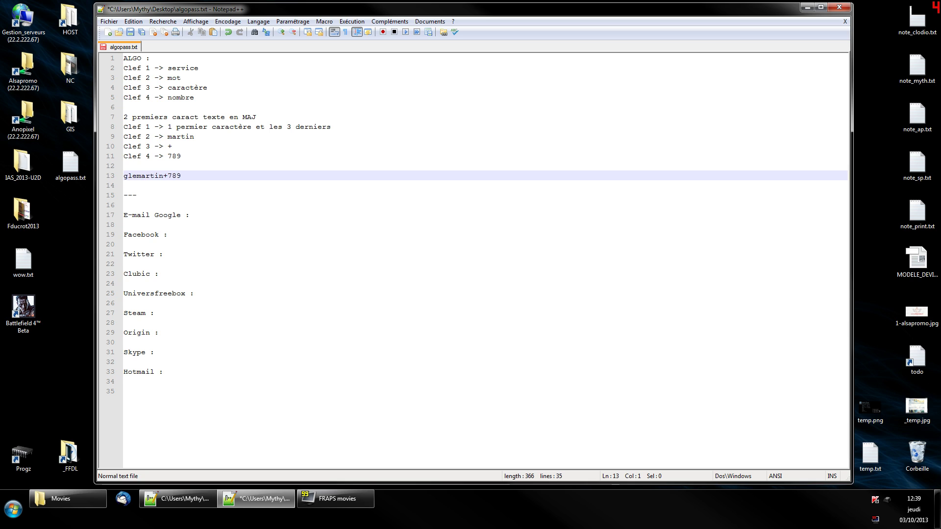
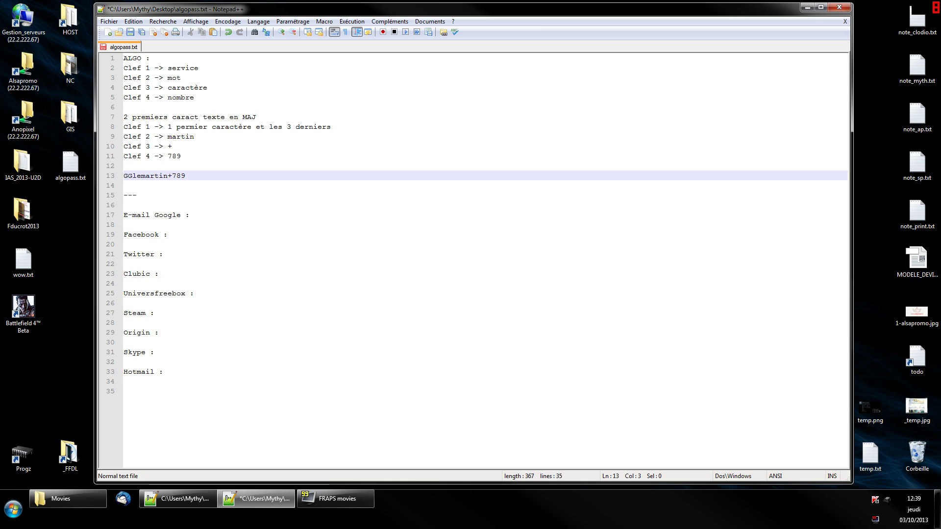
key("Right")
key("Delete")
key("Delete")
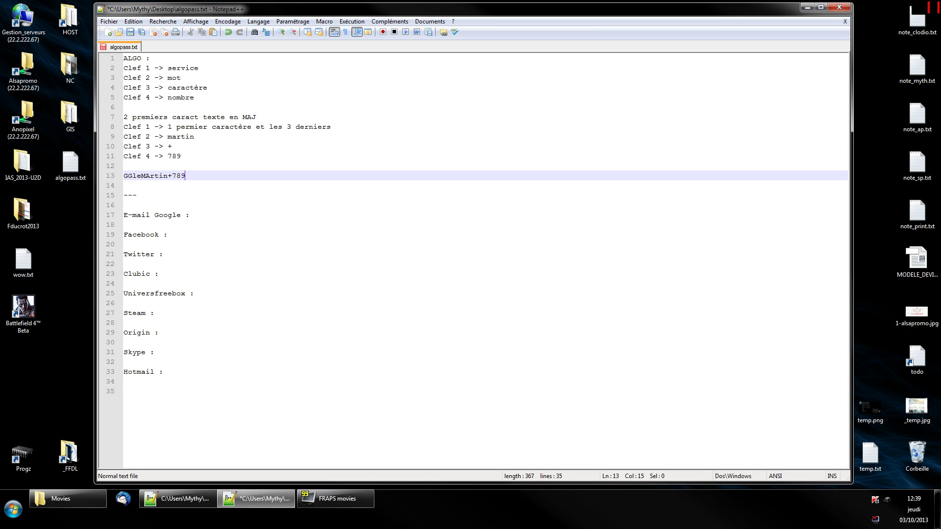
key("Down")
key("Down")
key("Down")
key("Down")
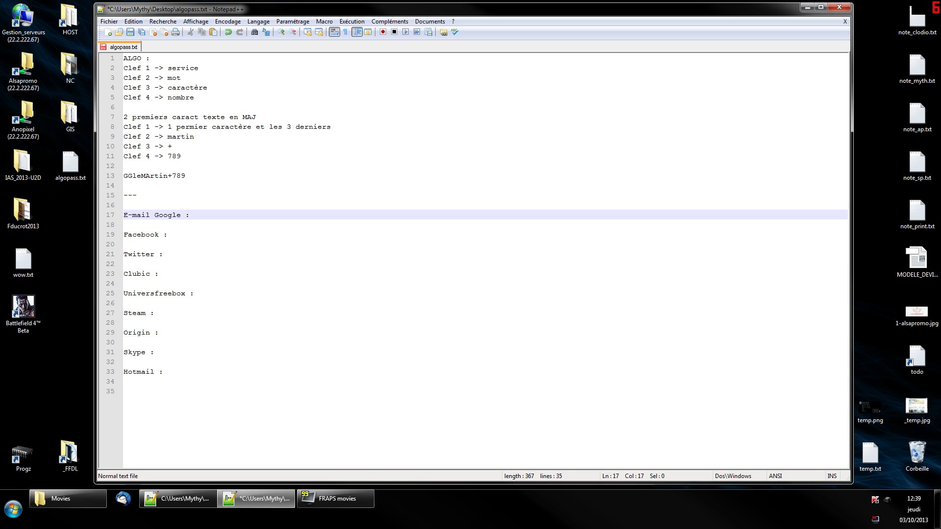
key("End")
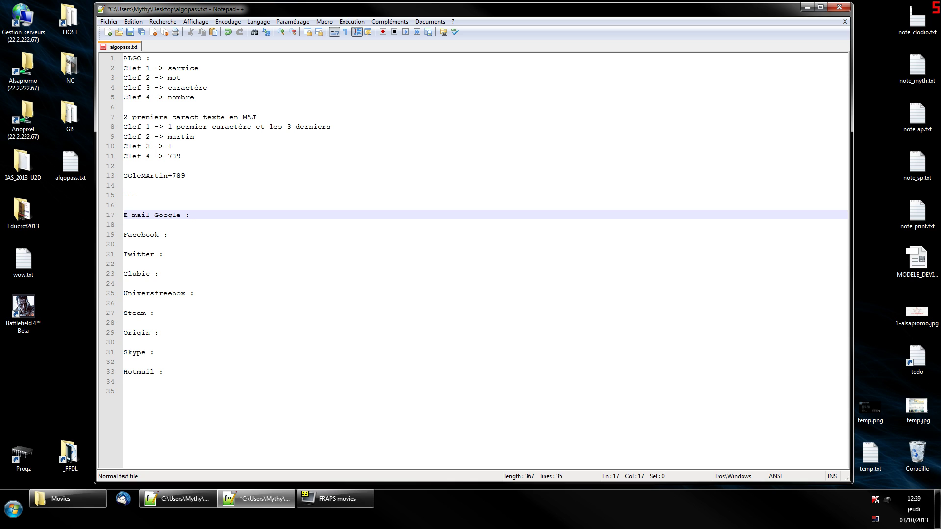
key("Down")
key("Down")
key("Down")
key("Down")
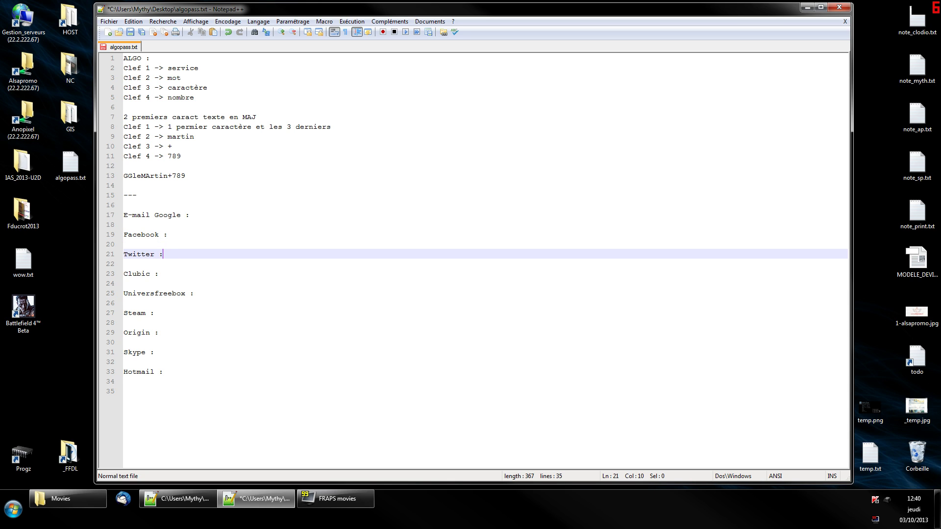
key("Delete")
key("BackSpace")
left_click(186, 175)
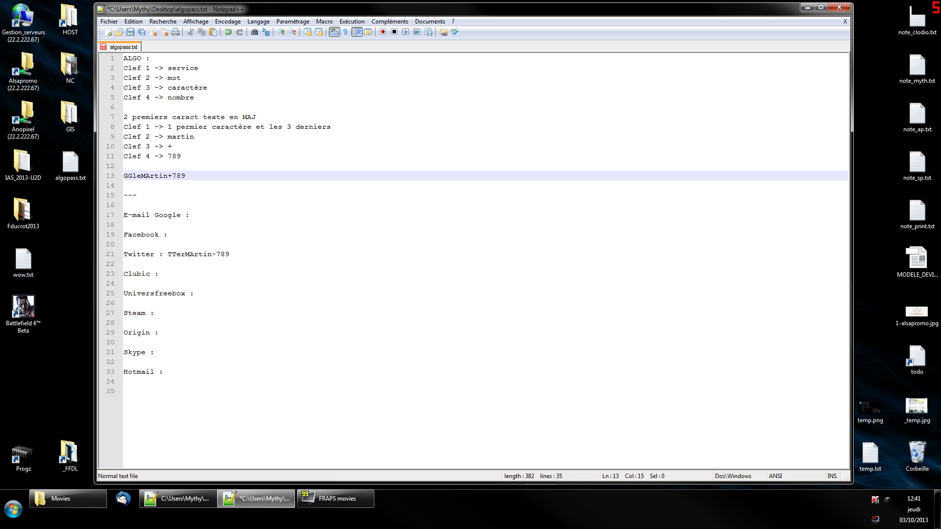
Delete the example password and the leftover blank lines.
key("shift+Home")
key("BackSpace")
key("Delete")
key("Delete")
key("Down")
key("Down")
key("Down")
key("Down")
key("Down")
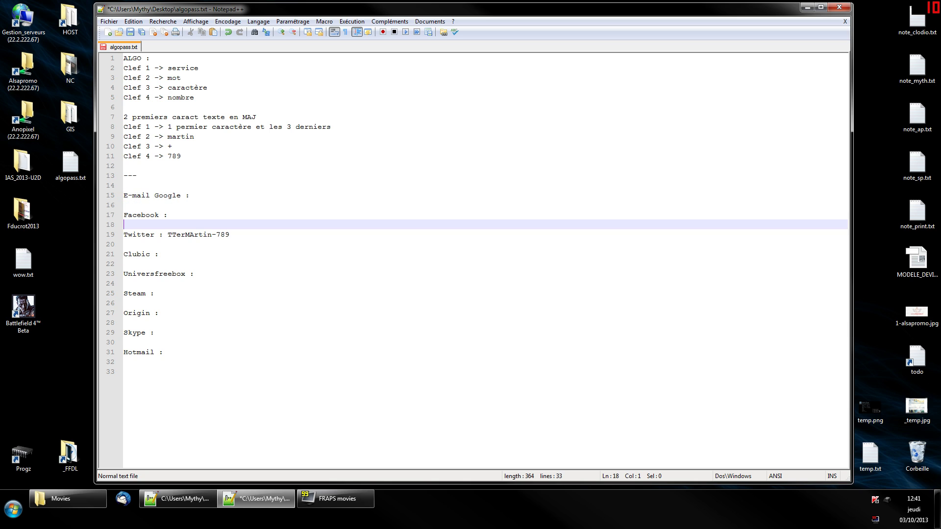
Clear the Twitter password.
key("Down")
key("End")
key("ctrl+shift+Left")
key("ctrl+shift+Left")
key("ctrl+shift+Left")
key("BackSpace")
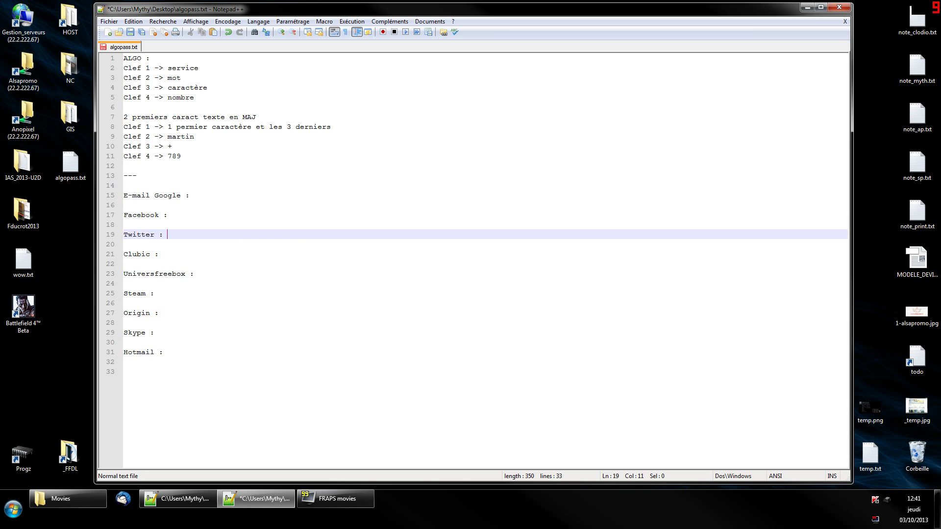
Change the leading 2 of the capitalisation rule to 1.
key("Up")
key("Up")
key("Up")
key("Up")
key("Up")
key("Up")
key("Up")
key("Up")
key("Up")
key("Up")
key("Up")
key("Up")
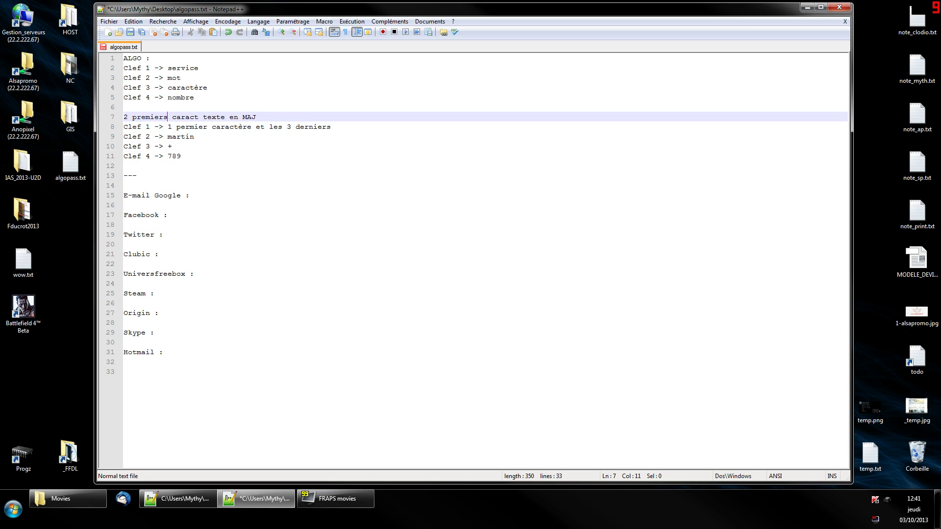
key("Home")
key("Delete")
type("1")
Reword line 7 to '1 premier et dernier caract des textes en MAJ'.
left_click(168, 116)
key("BackSpace")
type("et dernier")
key("Right")
type("des")
key("Left")
type("s")
Change both numbers in the key 1 rule on line 8 to 2.
left_click(291, 127)
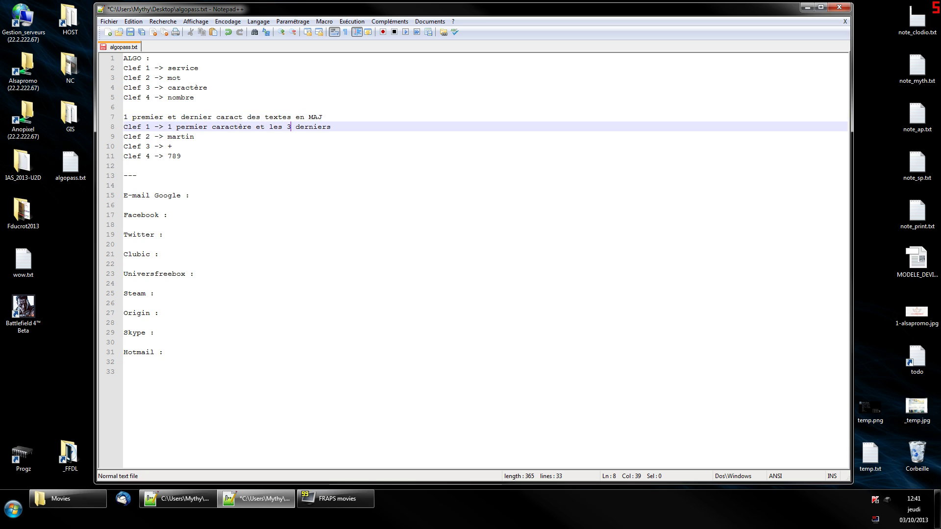
left_click(176, 126)
key("shift+Right")
type("2")
left_click(212, 127)
key("shift+Right")
type("2")
Replace key 2 with a new word, key 3 with a double quote, and key 4's 789 with a new number.
left_click(195, 137)
key("ctrl+shift+Left")
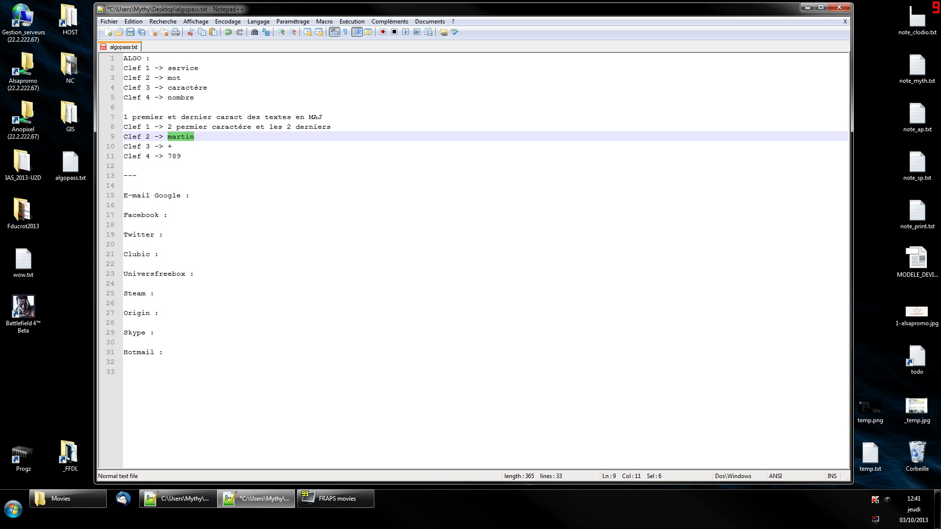
key("Down")
key("Left")
key("shift+Right")
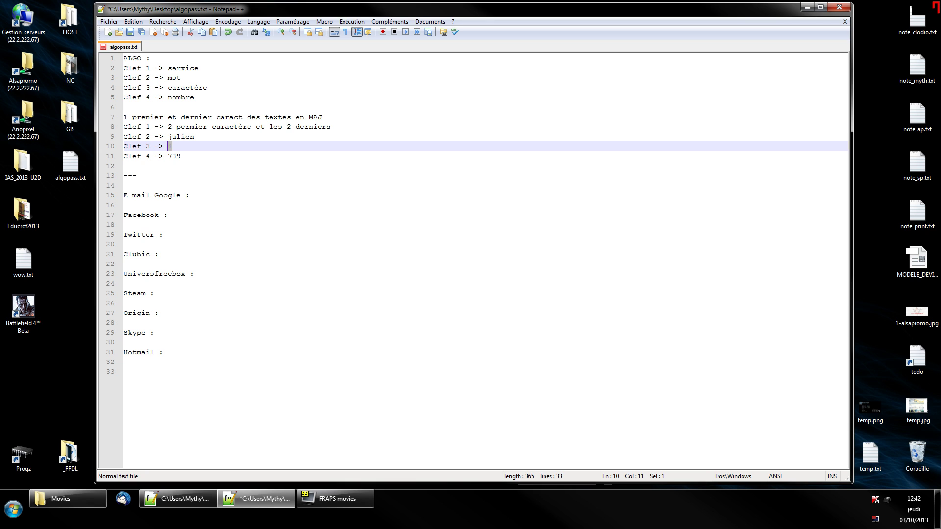
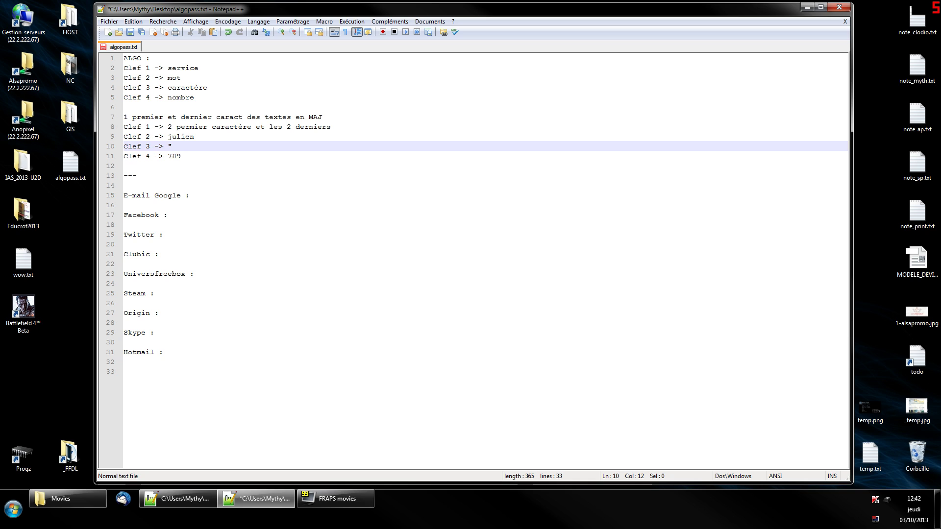
left_click(167, 156)
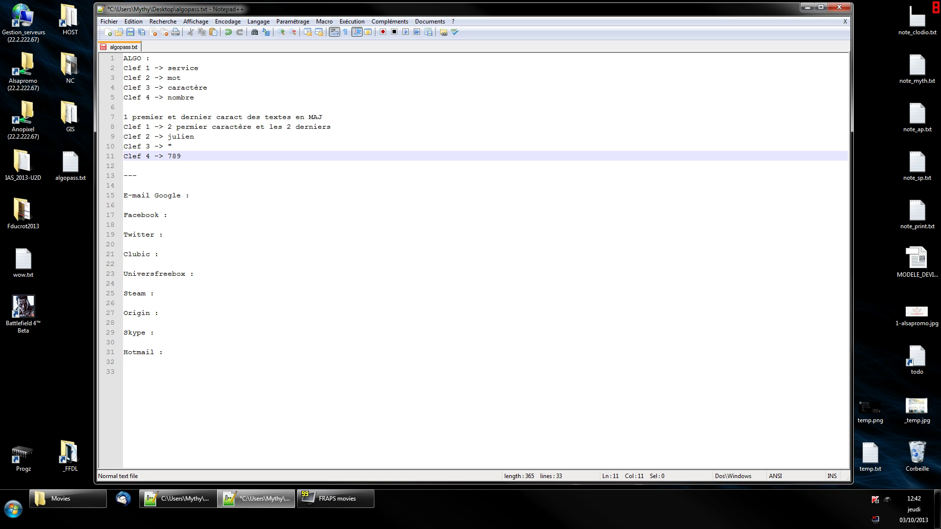
key("shift+End")
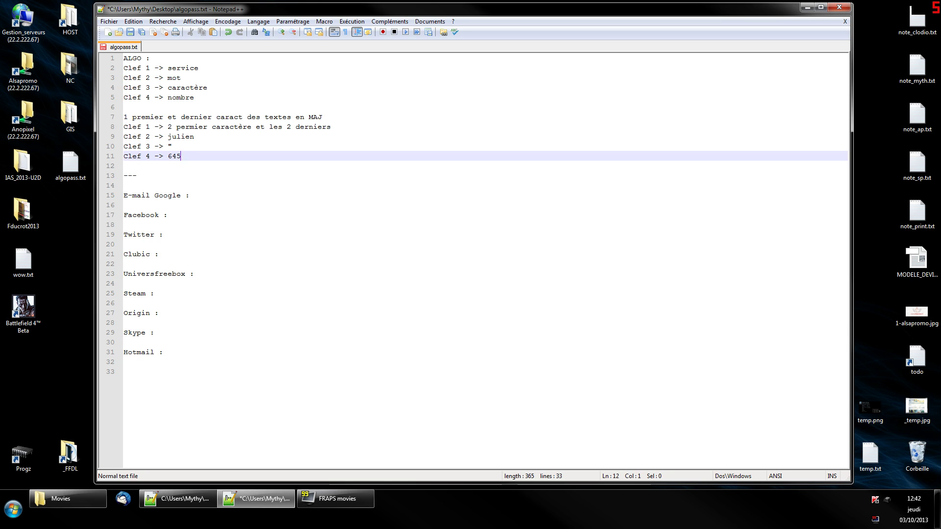
key("Down")
key("Down")
key("Down")
key("Down")
key("Down")
Type the key-derived passwords after 'Facebook : ' and 'Origin : '.
left_click(172, 214)
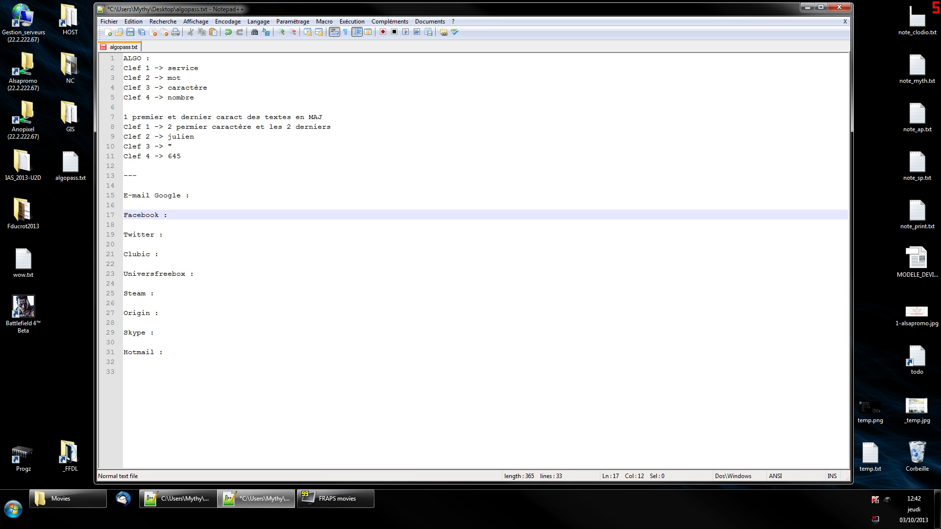
key("Down")
key("Down")
key("Down")
key("Down")
key("Down")
key("Down")
key("Down")
key("Down")
key("Down")
key("Down")
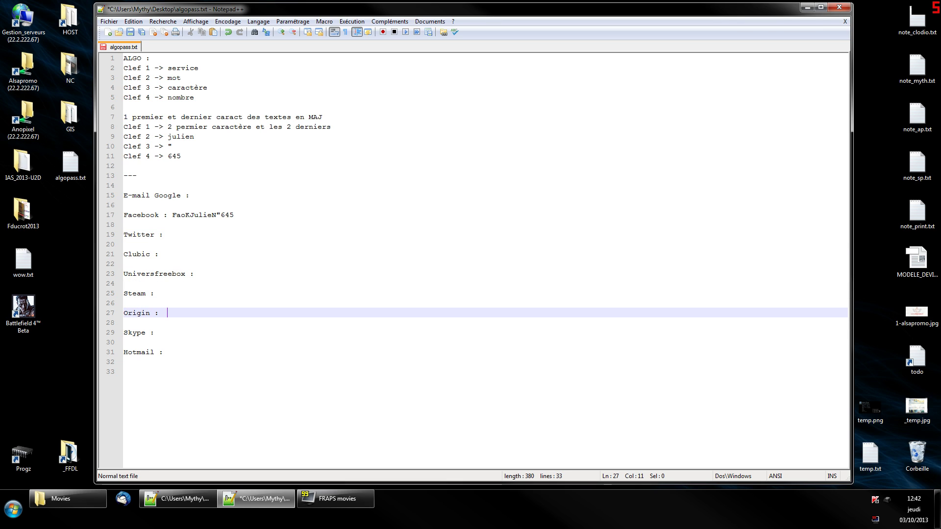
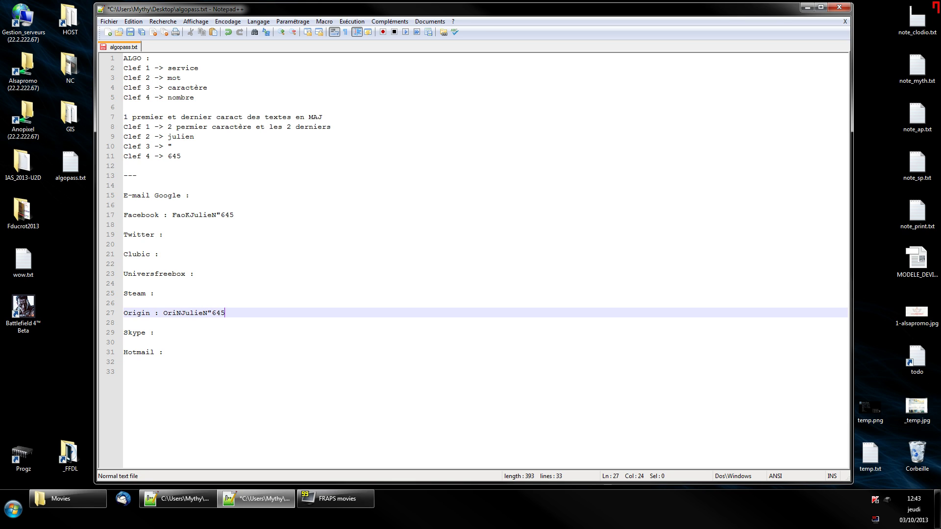